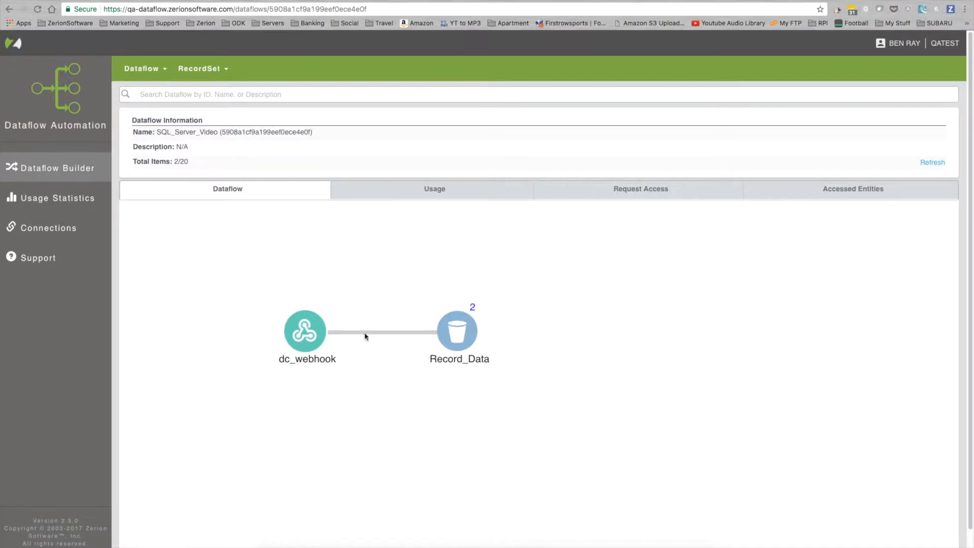
Step: View the stored records of the Record_Data recordset and return to the dataflow diagram
left_click(463, 335)
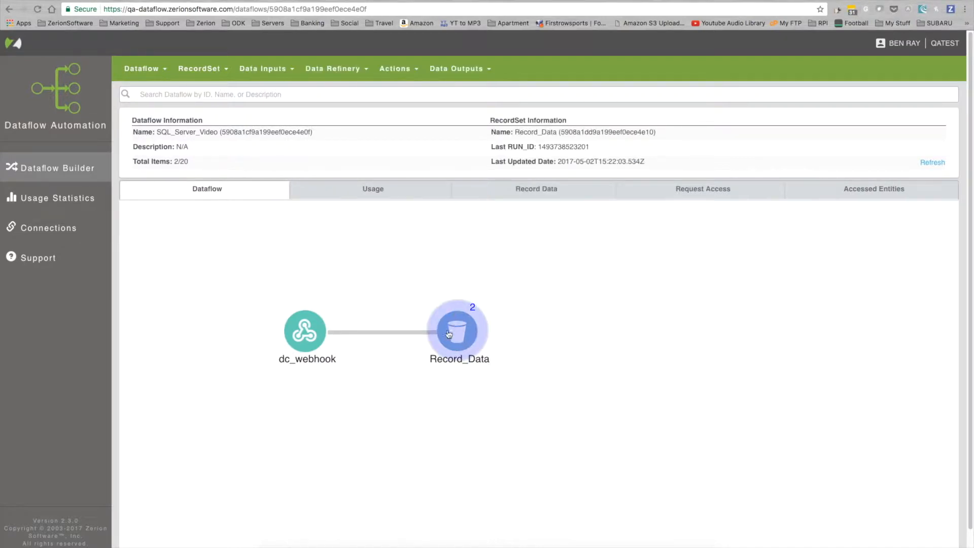
left_click(538, 189)
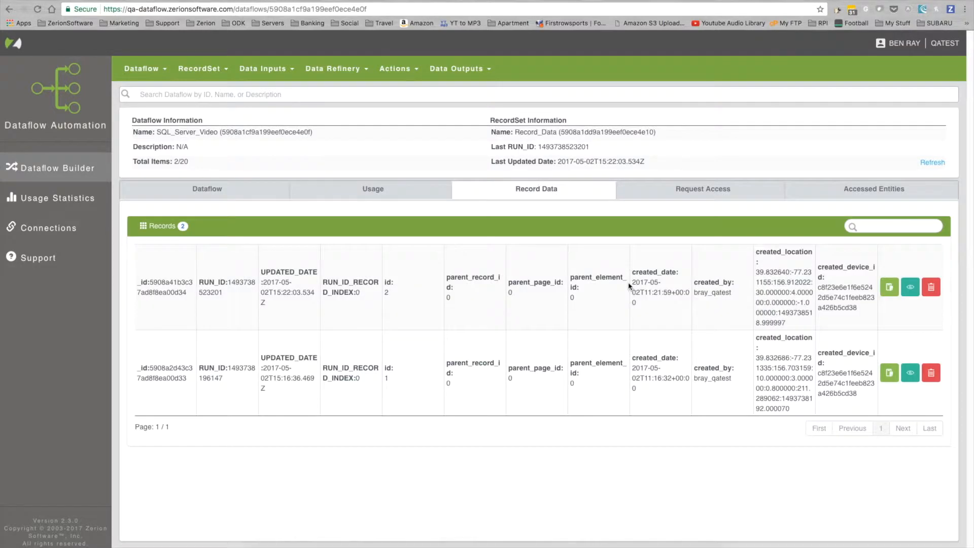
left_click(241, 198)
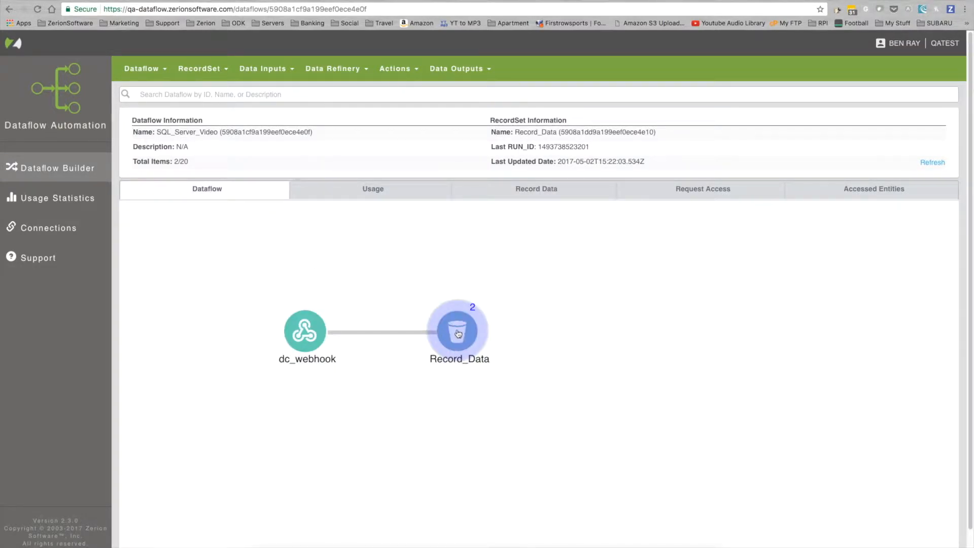
Step: Add a SQL Server Db database action to the Record_Data recordset and name it To_SQL
left_click(399, 75)
mouse_move(405, 89)
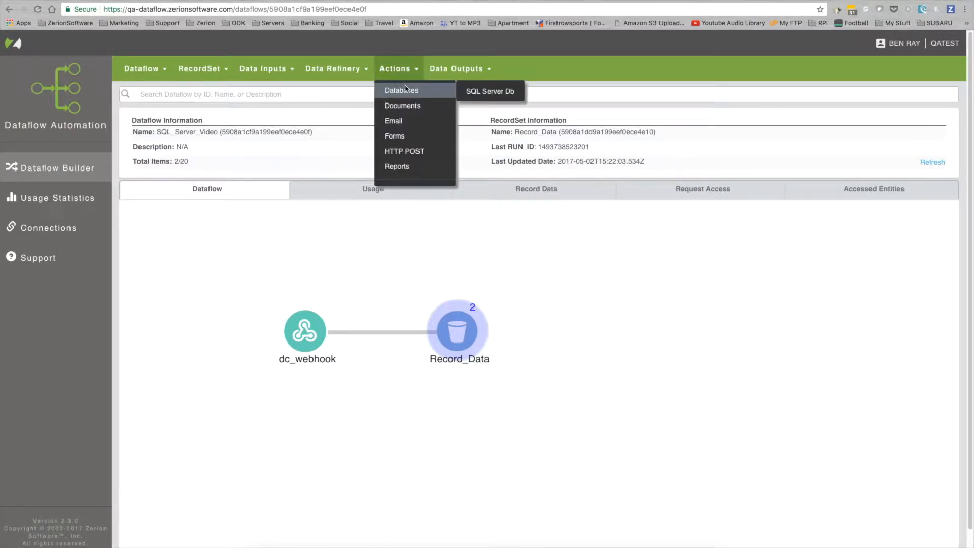
left_click(504, 95)
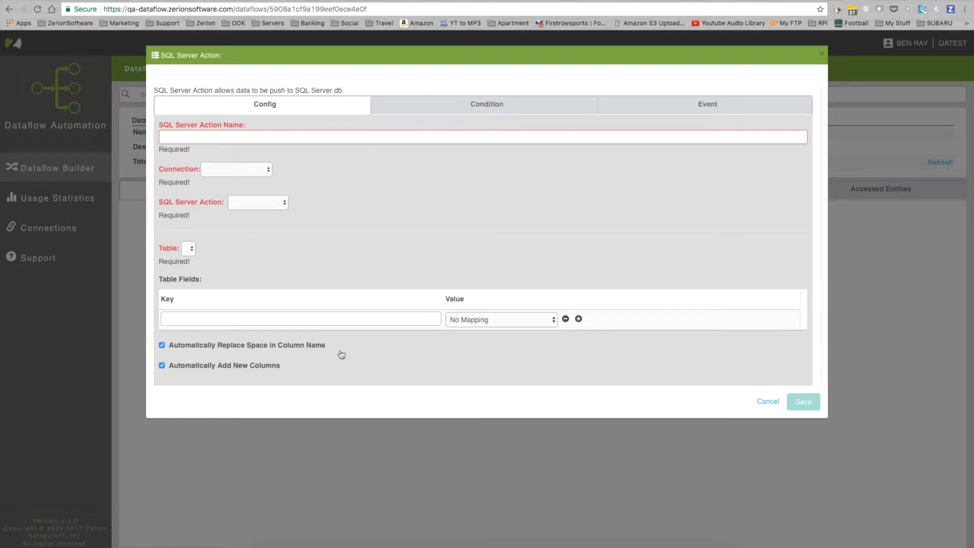
left_click(249, 137)
type("To_SQL")
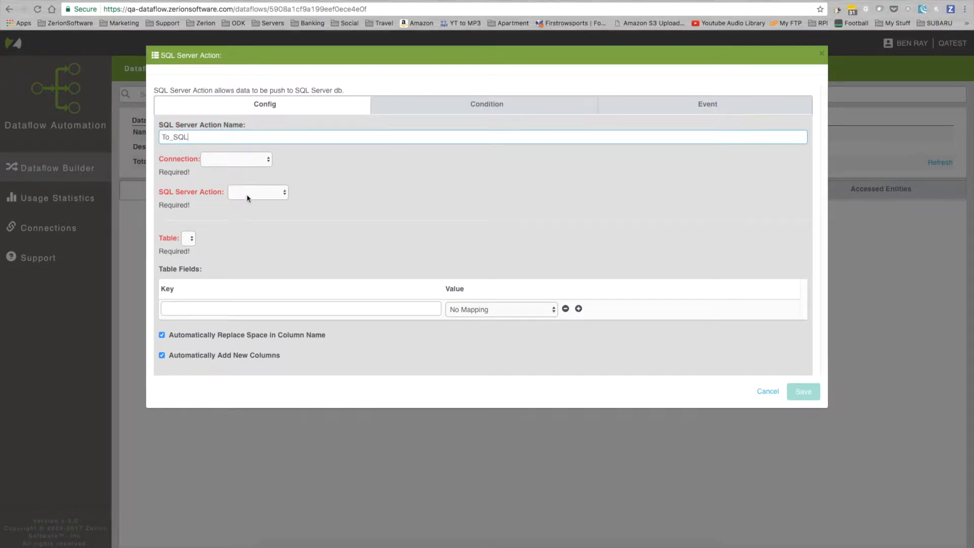
Step: Set the action's connection to TEST_SQL_SERVER and its SQL Server action to Add a Single Row
left_click(235, 160)
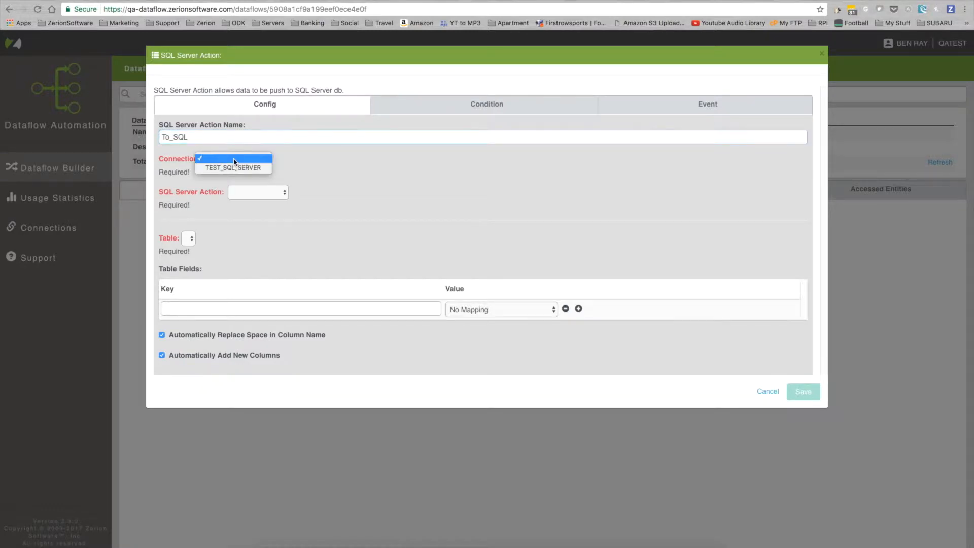
left_click(225, 162)
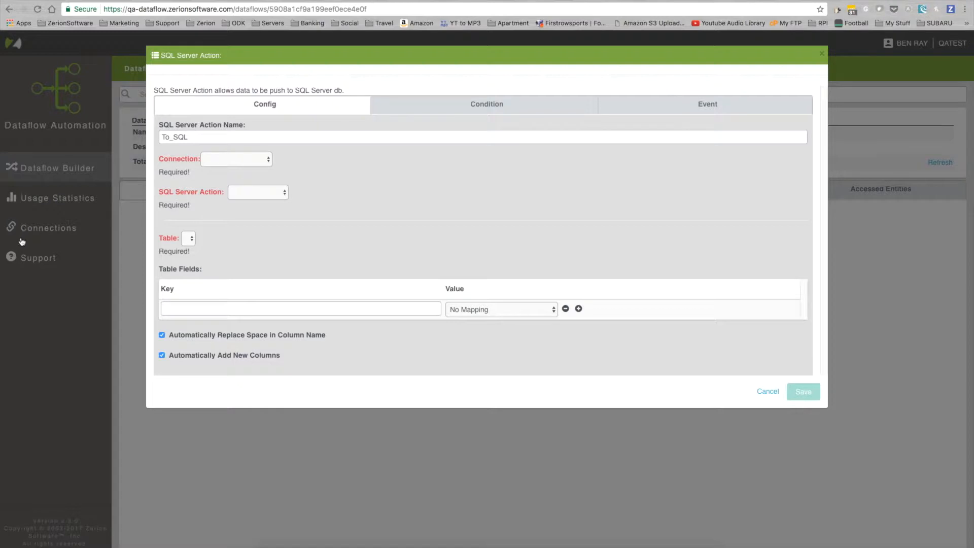
left_click(235, 161)
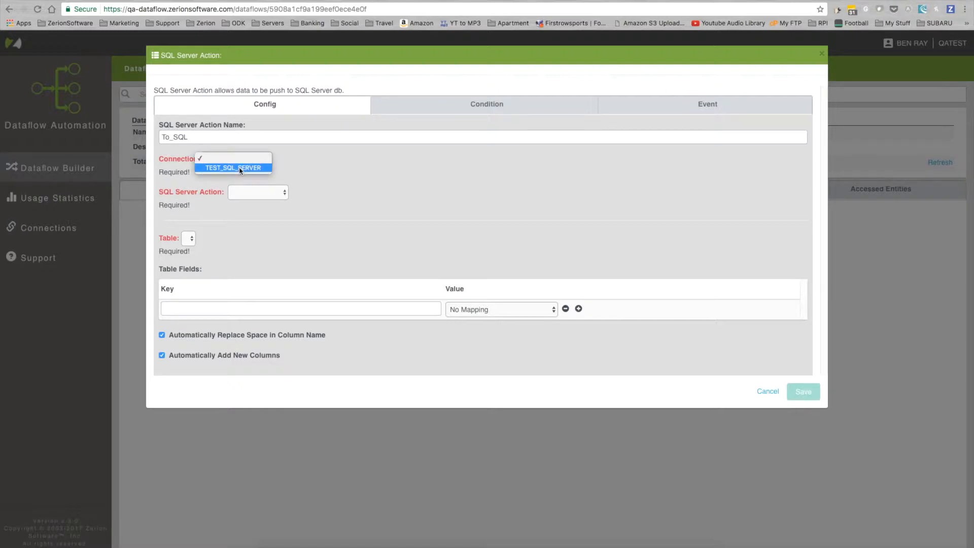
left_click(249, 169)
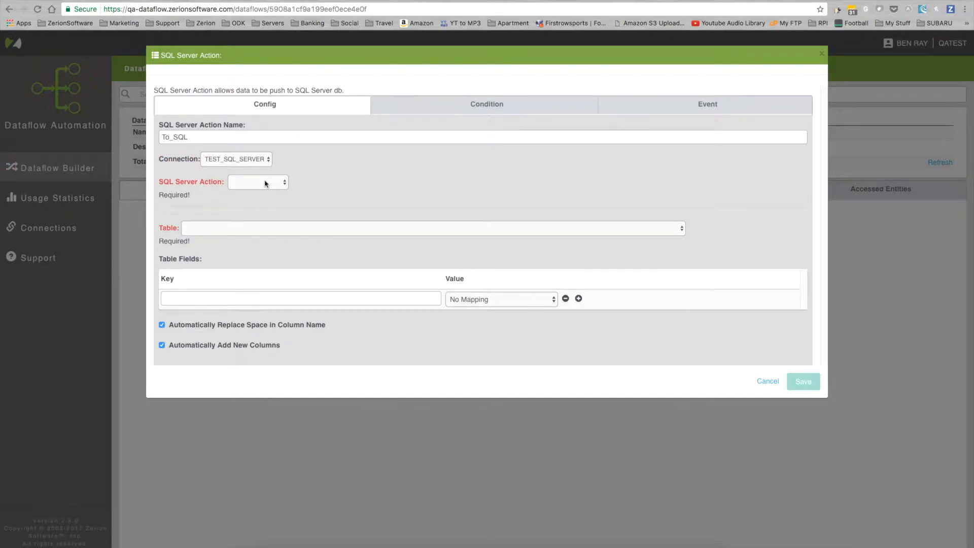
left_click(265, 184)
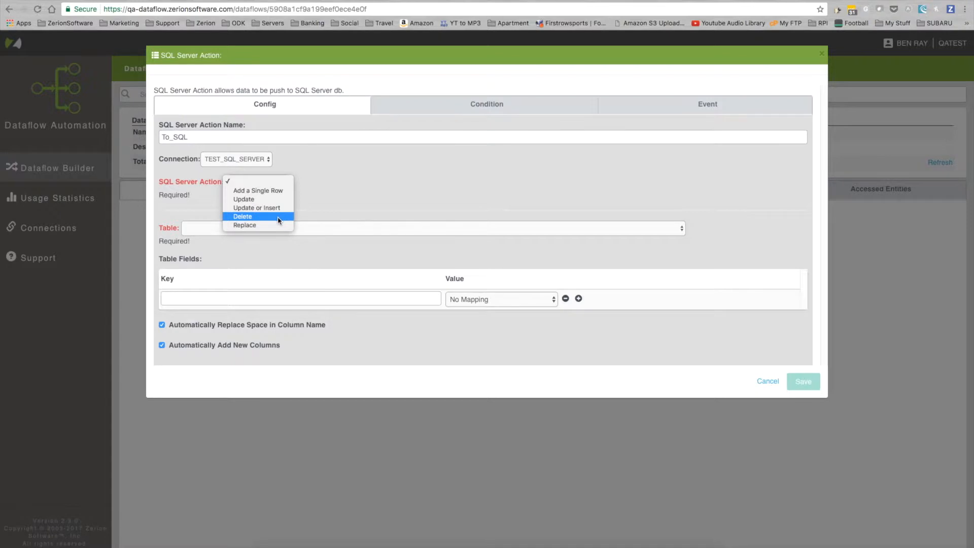
left_click(279, 194)
Step: Create a new database table called Zerion_Inspection_video from the prefilled JSON object
scroll(333, 180, "down", 1)
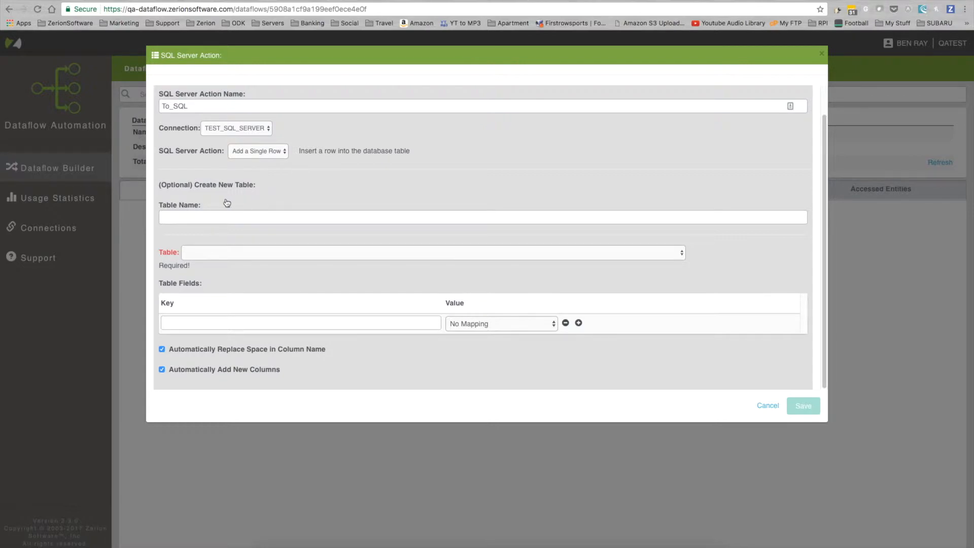
left_click(200, 216)
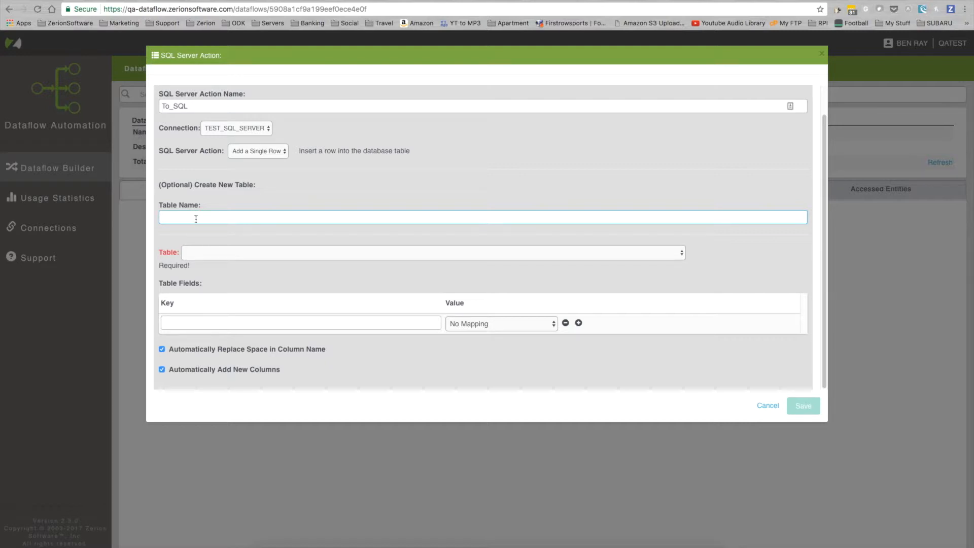
type("Zerion_Inspection_video")
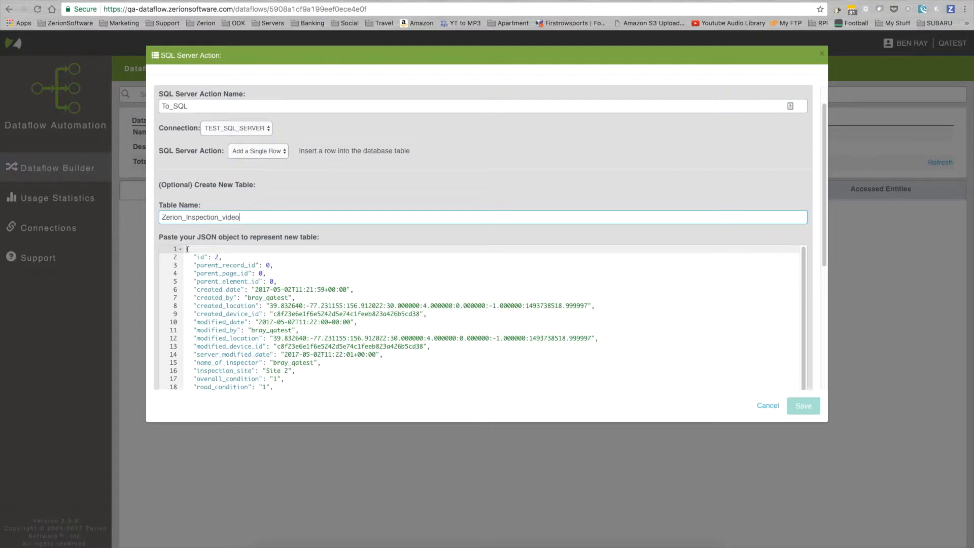
scroll(324, 191, "down", 1)
scroll(233, 193, "down", 1)
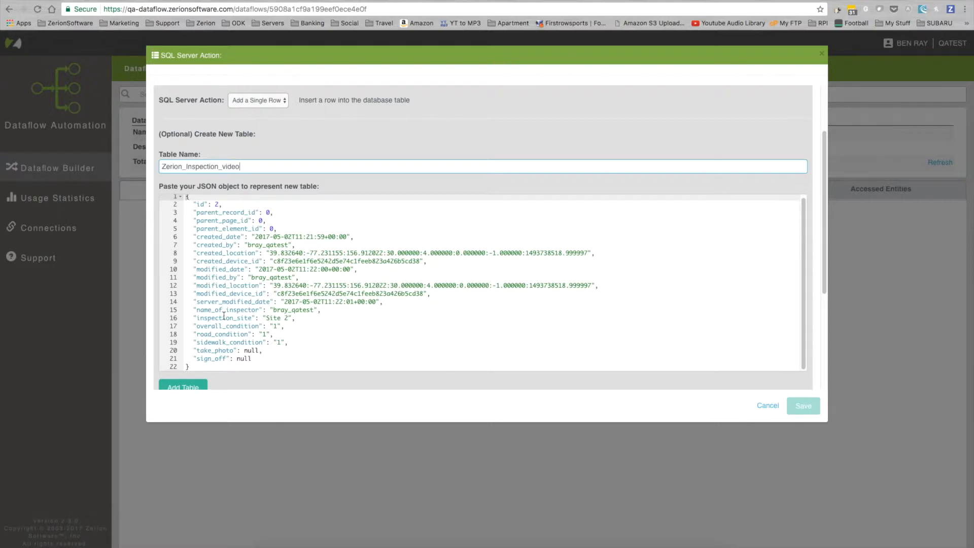
scroll(223, 312, "down", 1)
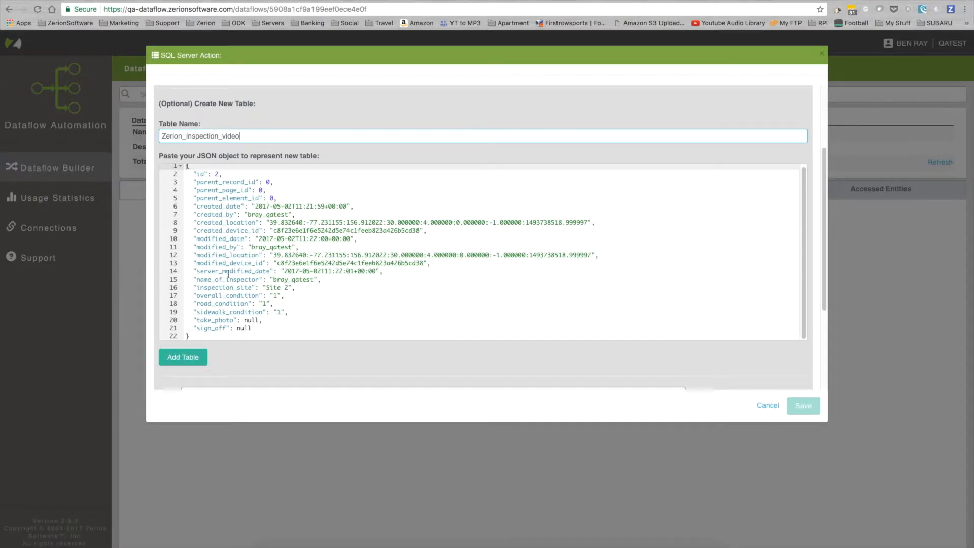
left_click_drag(195, 335, 186, 166)
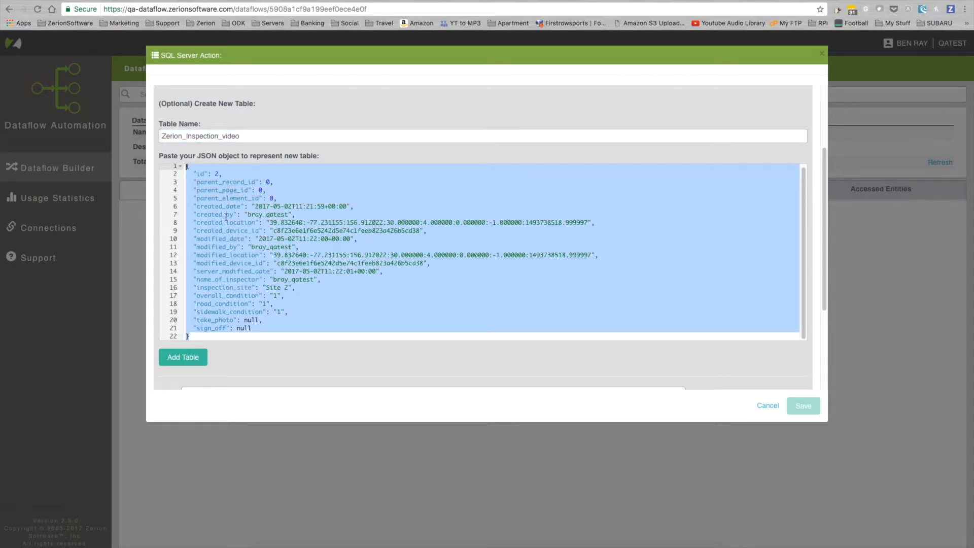
scroll(205, 254, "down", 2)
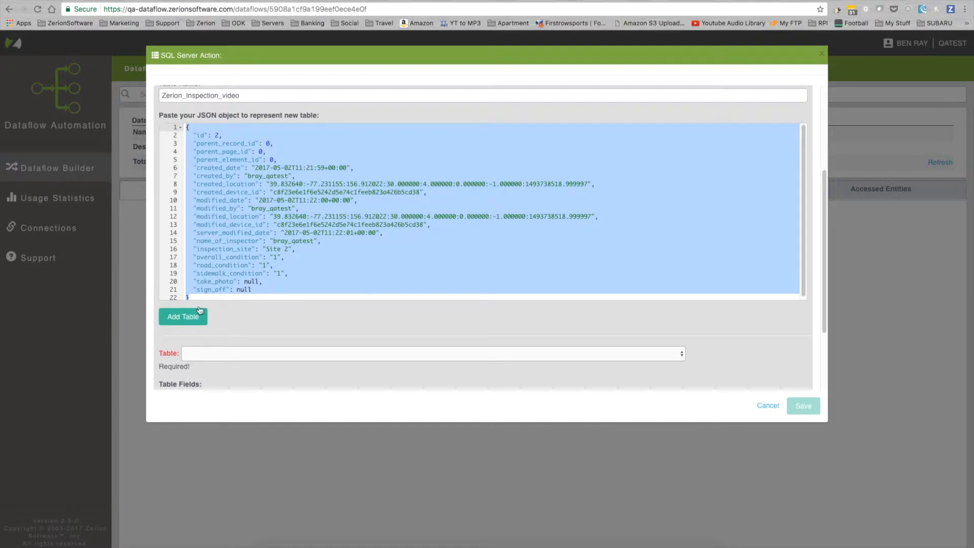
left_click(197, 323)
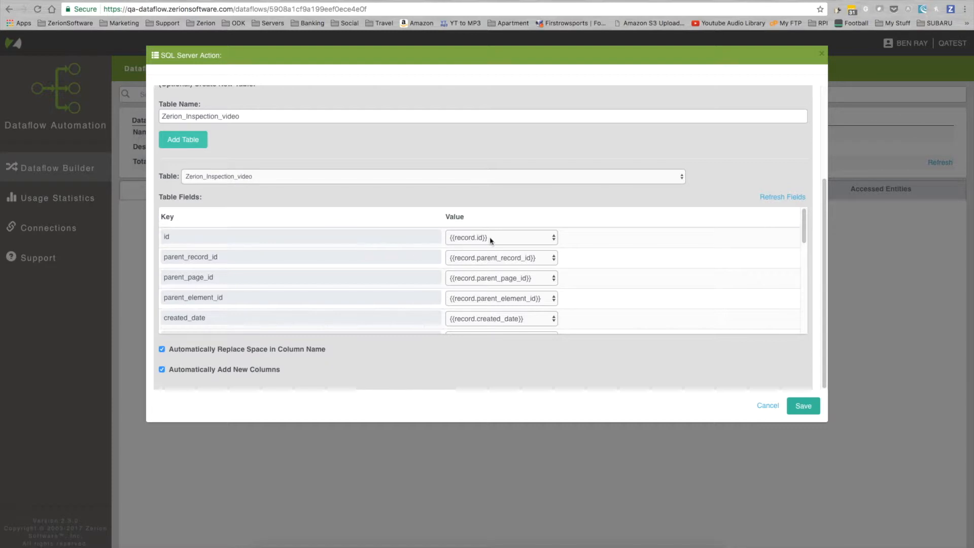
Step: Review the table field mappings, try mapping the id column to {{record.created_by}}, and restore it to {{record.id}}
scroll(436, 254, "down", 10)
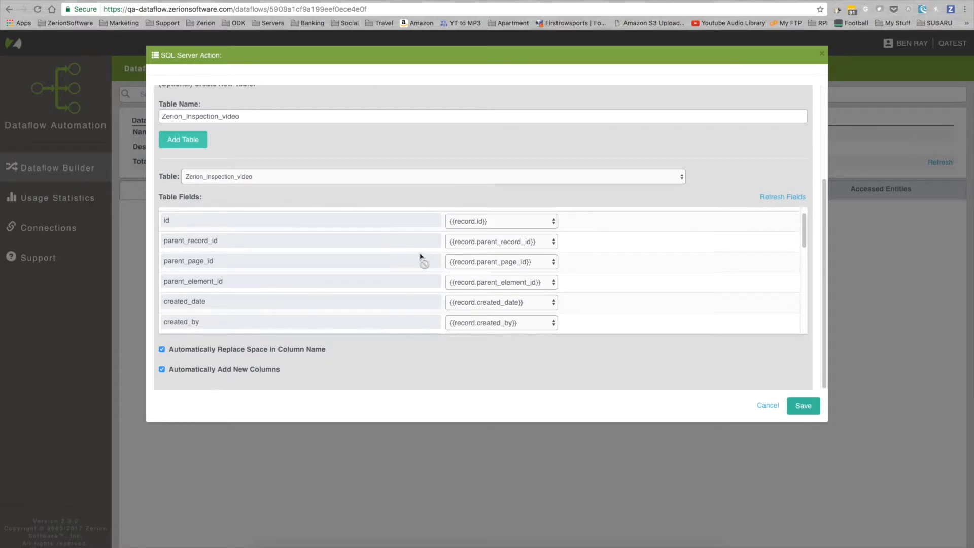
scroll(443, 262, "up", 12)
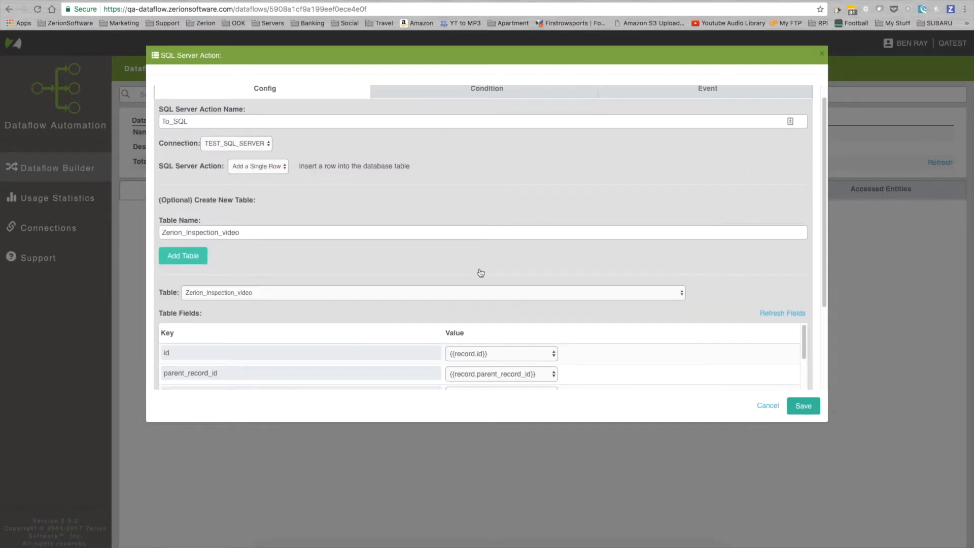
scroll(473, 317, "down", 3)
scroll(474, 311, "up", 2)
scroll(489, 284, "down", 4)
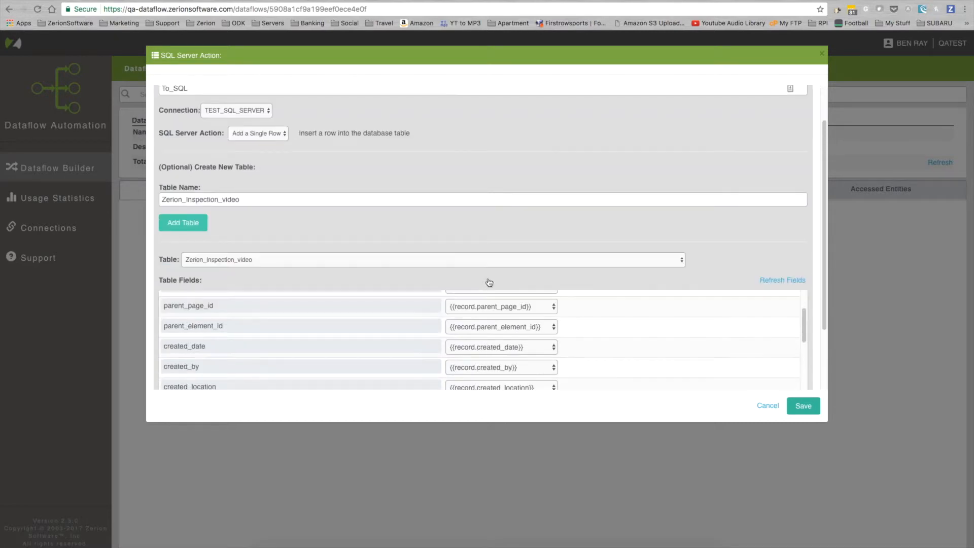
scroll(425, 343, "up", 3)
left_click(490, 311)
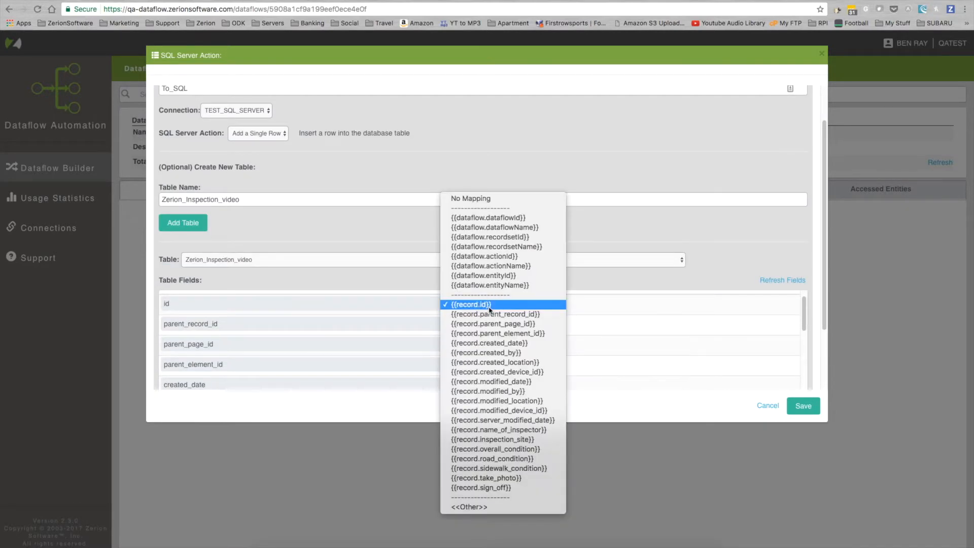
left_click(502, 353)
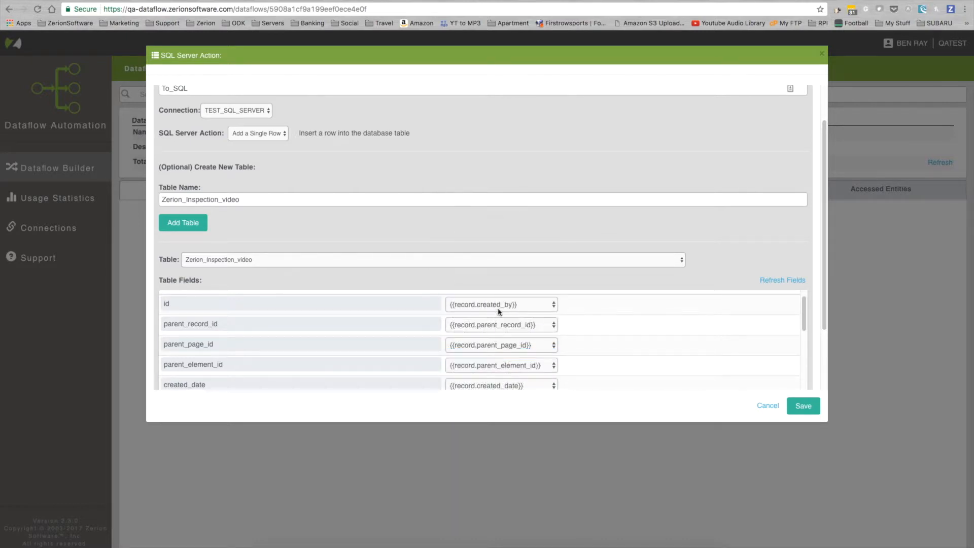
left_click(501, 306)
left_click(501, 259)
Step: Check the remaining field mappings down to sign_off and save the SQL Server action
scroll(463, 223, "down", 3)
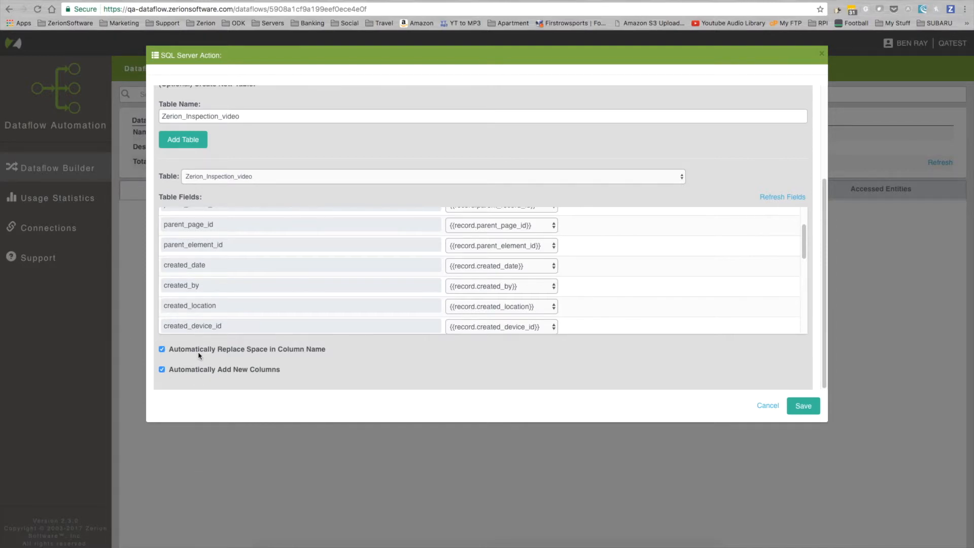
scroll(291, 332, "down", 1)
scroll(292, 320, "down", 5)
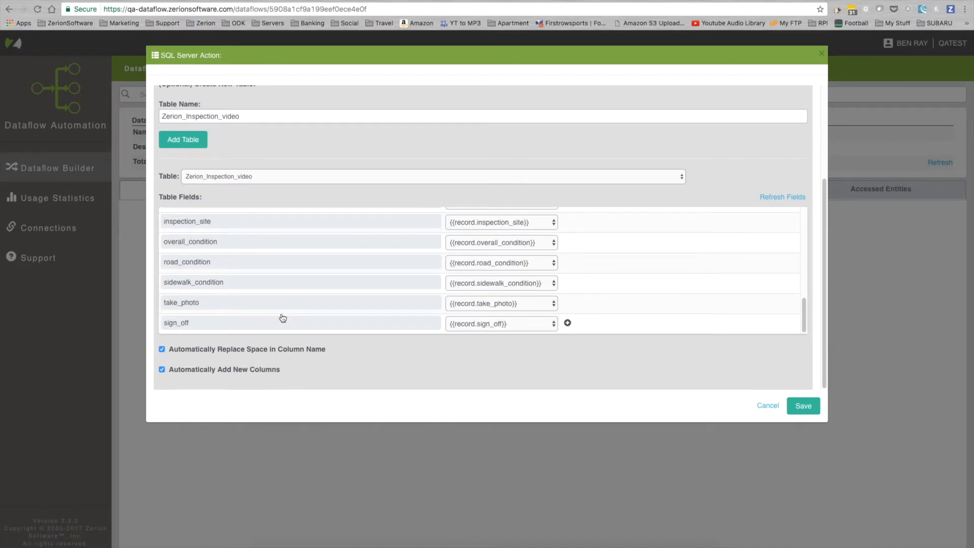
left_click(803, 406)
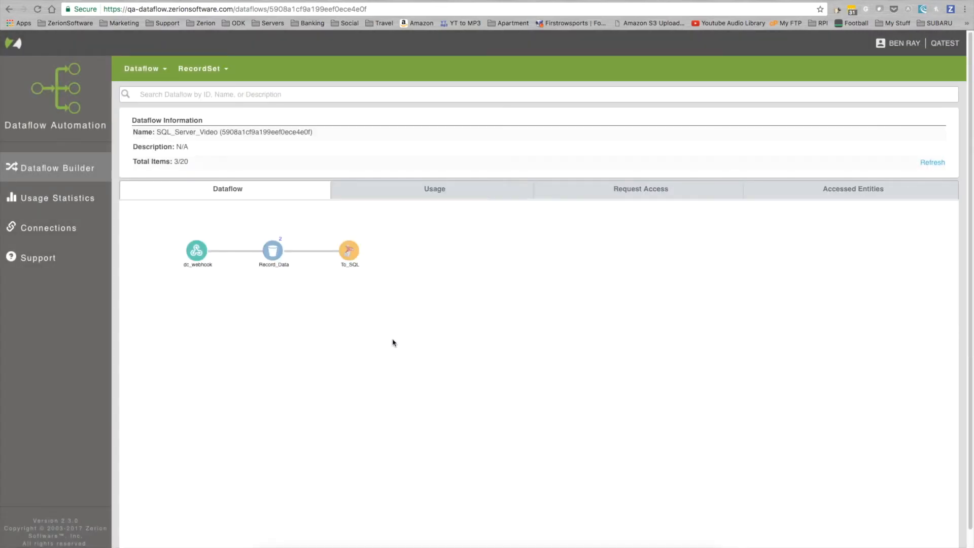
Step: Select the To_SQL action in the dataflow diagram to examine its action information
left_click(321, 342)
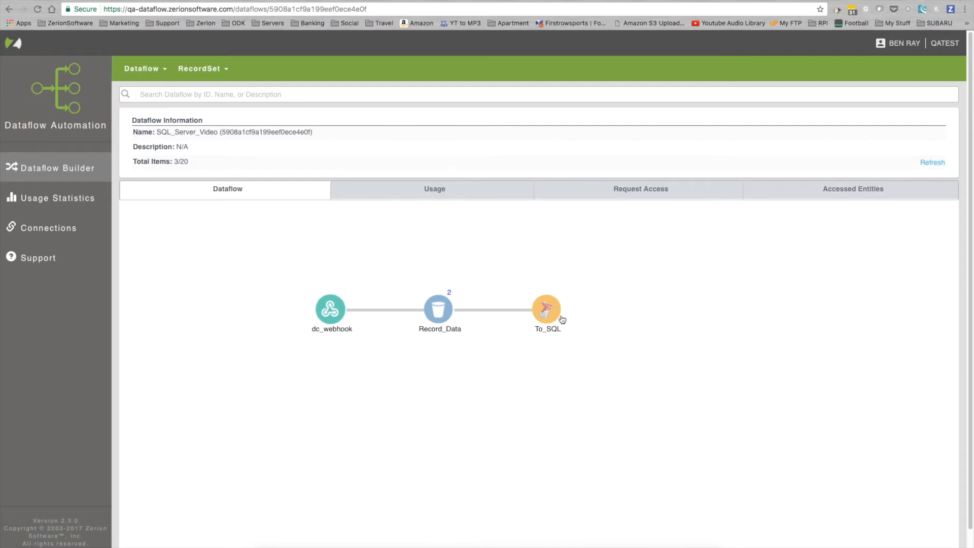
left_click(547, 321)
left_click(946, 2)
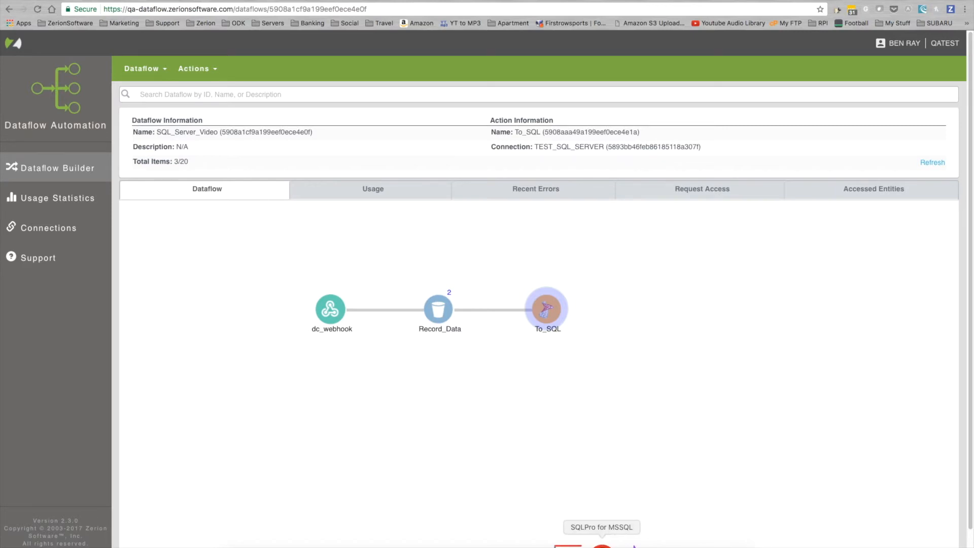
Step: Manually rerun the records of the Record_Data recordset with All as the rerun target
left_click(434, 310)
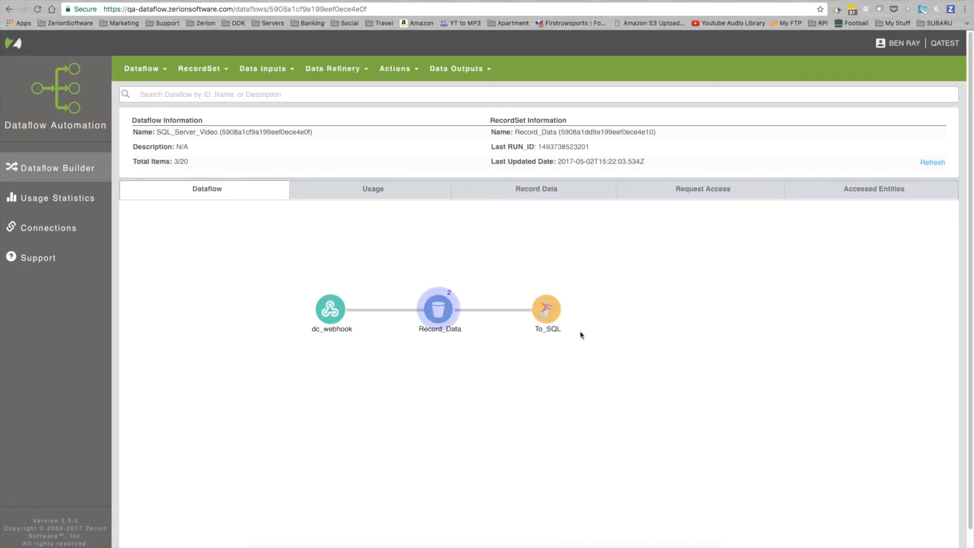
left_click(218, 69)
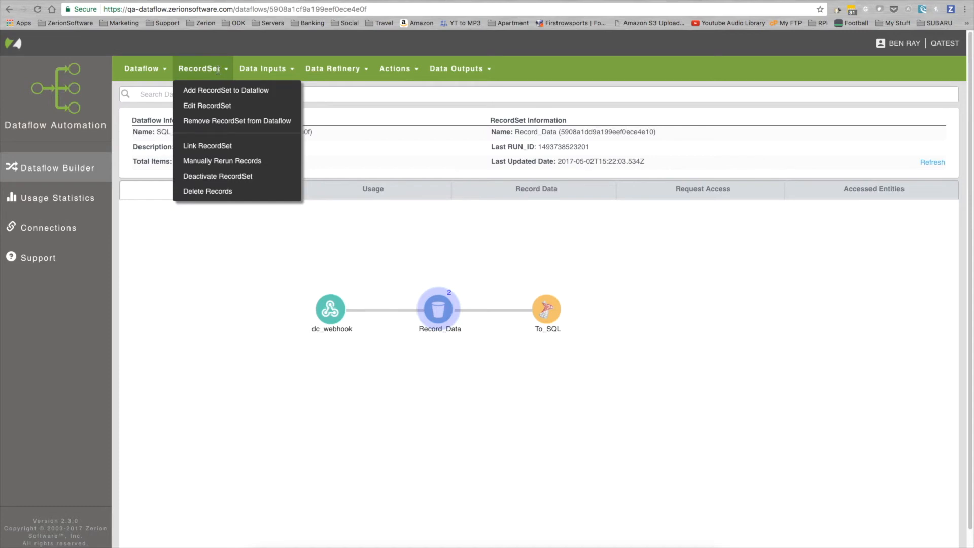
mouse_move(206, 66)
left_click(214, 161)
left_click(268, 99)
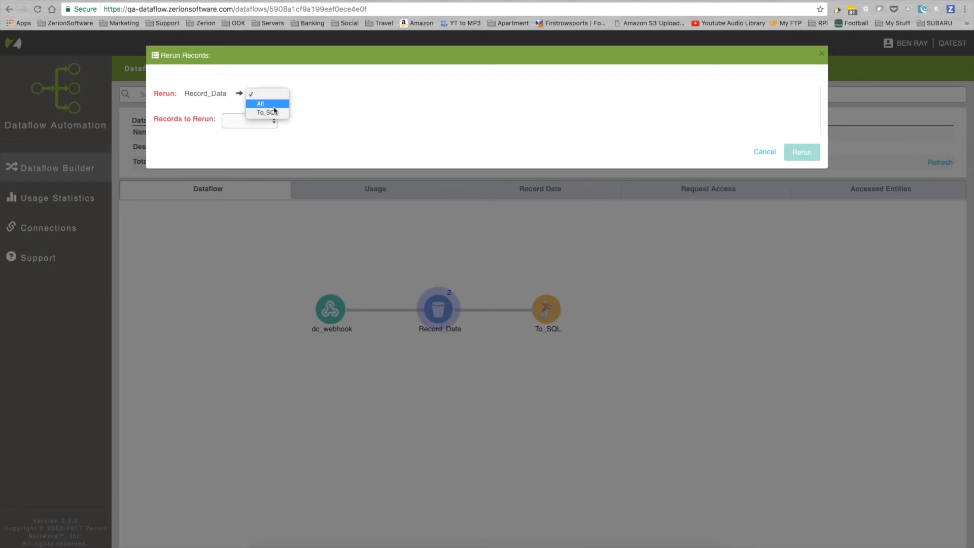
left_click(273, 107)
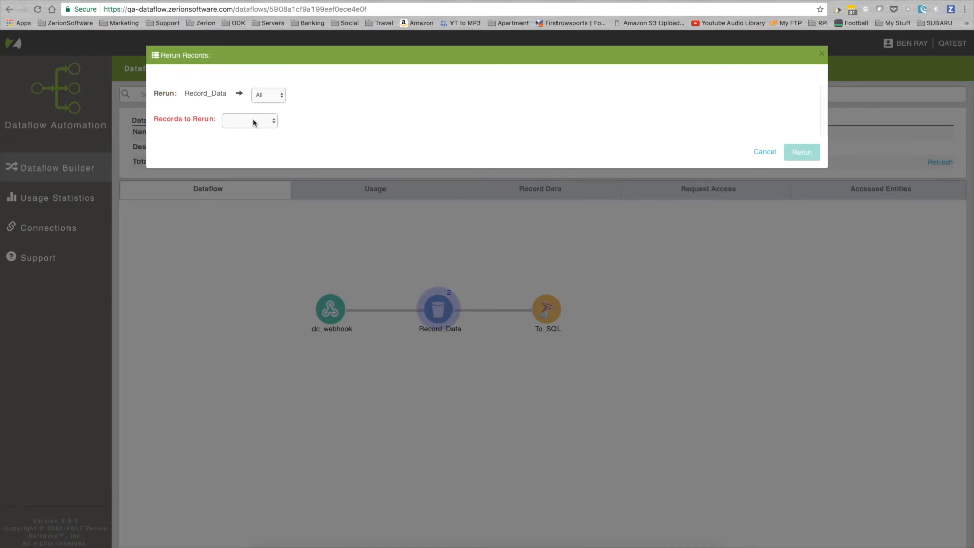
left_click(254, 122)
left_click(255, 129)
left_click(811, 153)
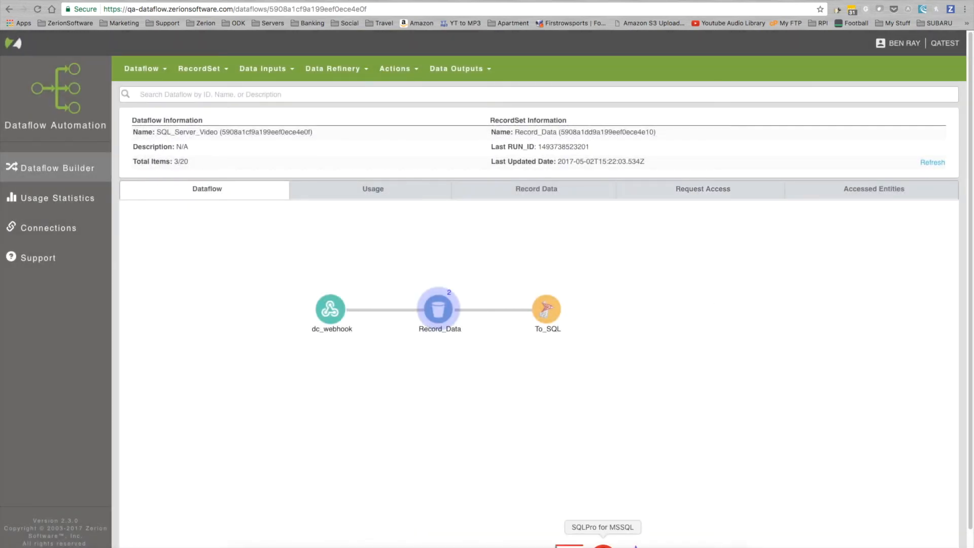
Step: Switch to SQLPro for MSSQL and refresh the Tables list of the gnosizdev database
left_click(603, 546)
scroll(64, 76, "up", 15)
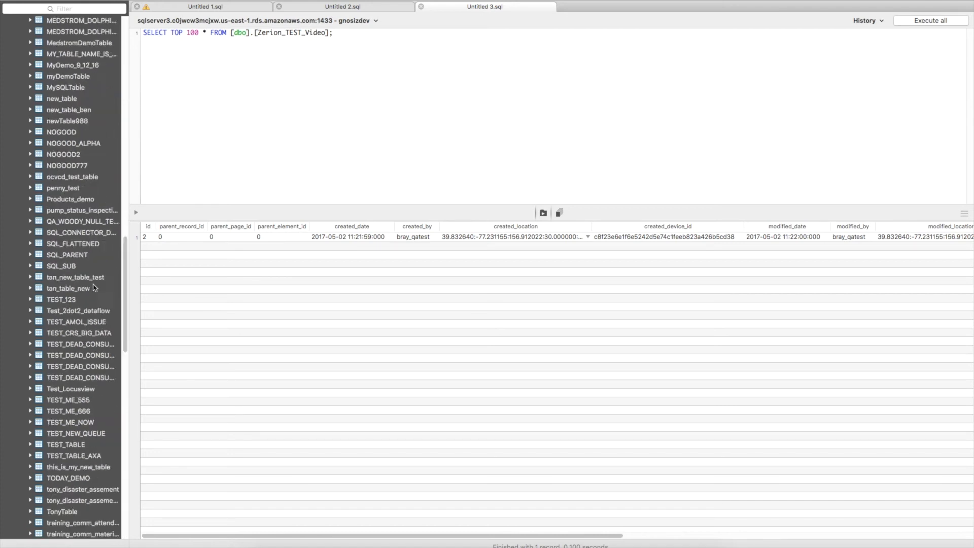
right_click(49, 54)
left_click(73, 114)
right_click(58, 52)
left_click(77, 122)
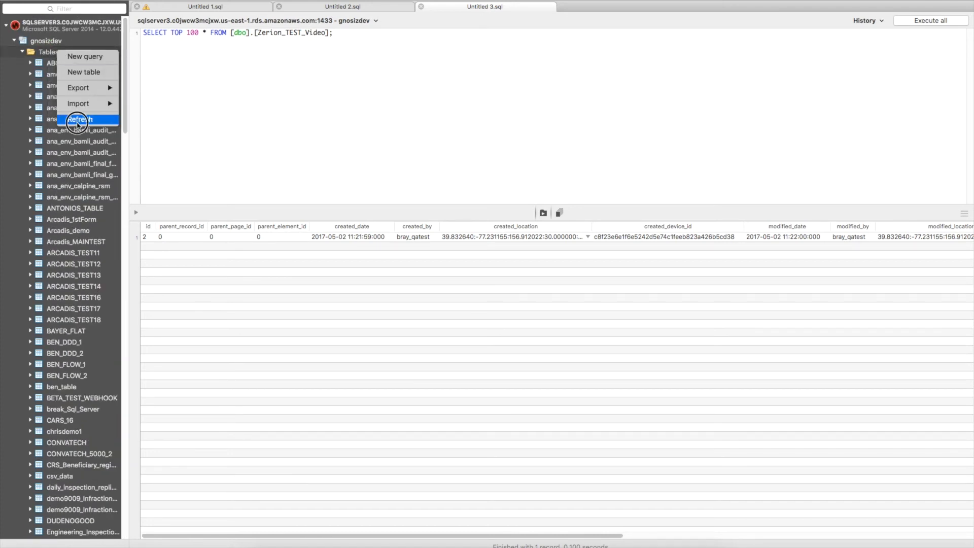
Step: Select the top 100 rows of the Zerion_Inspection_video table and look over the returned records
scroll(32, 397, "down", 20)
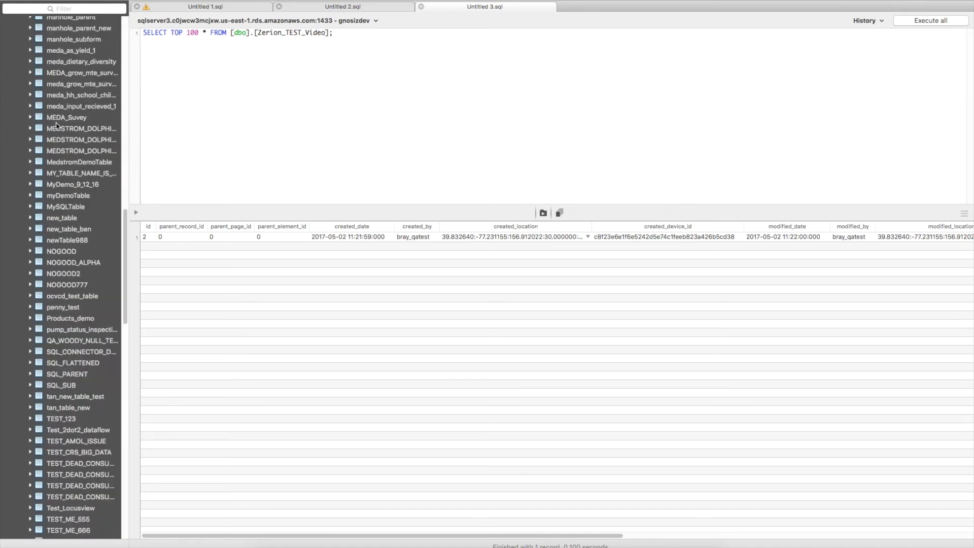
left_click(77, 511)
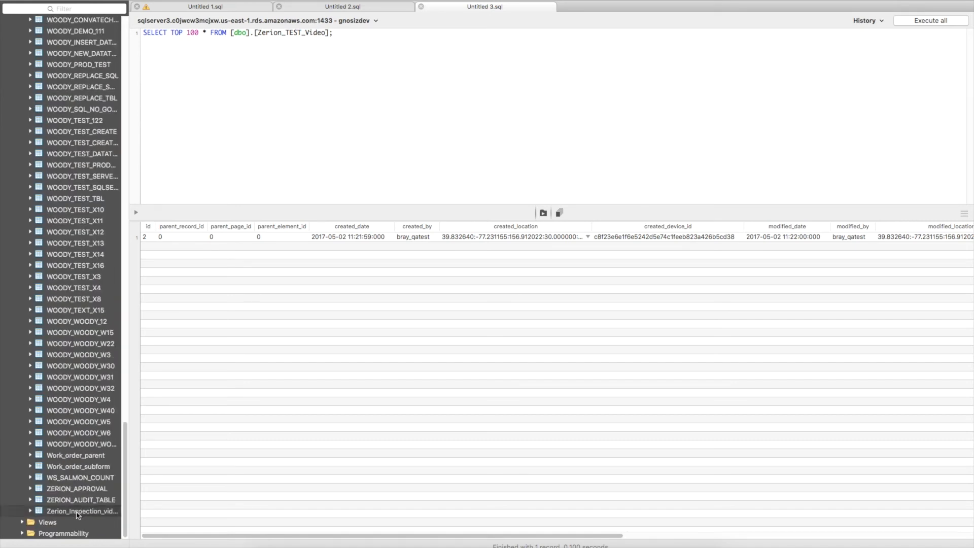
right_click(77, 513)
left_click(109, 488)
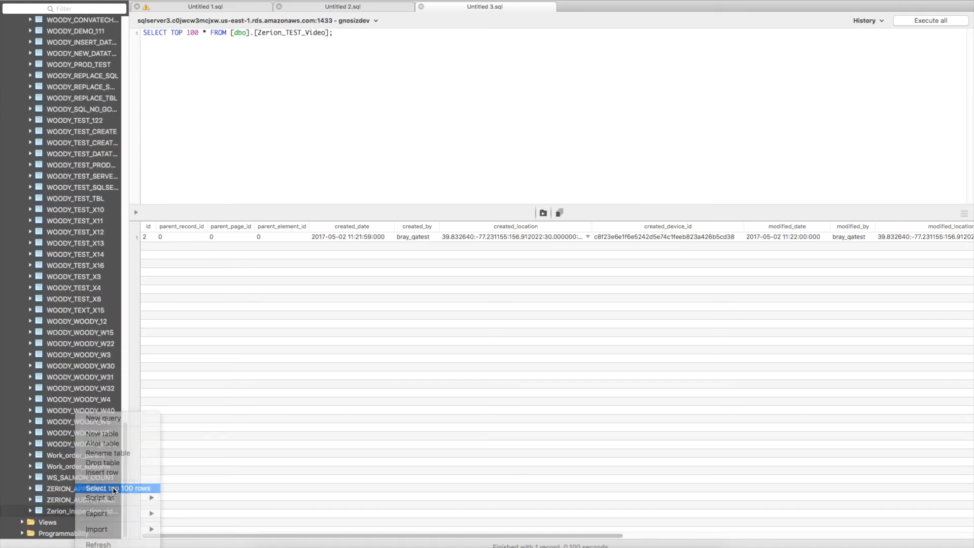
scroll(244, 380, "left", 1)
left_click_drag(343, 533, 322, 495)
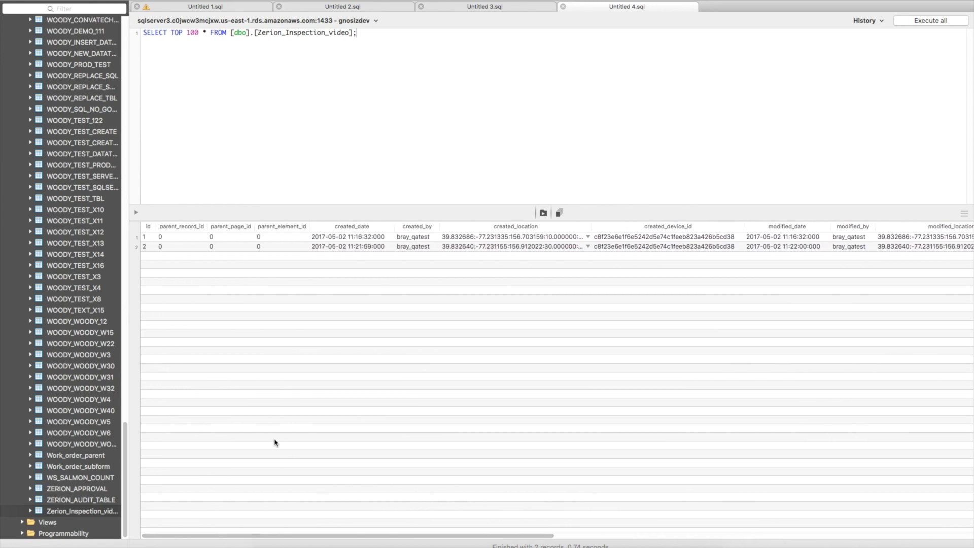